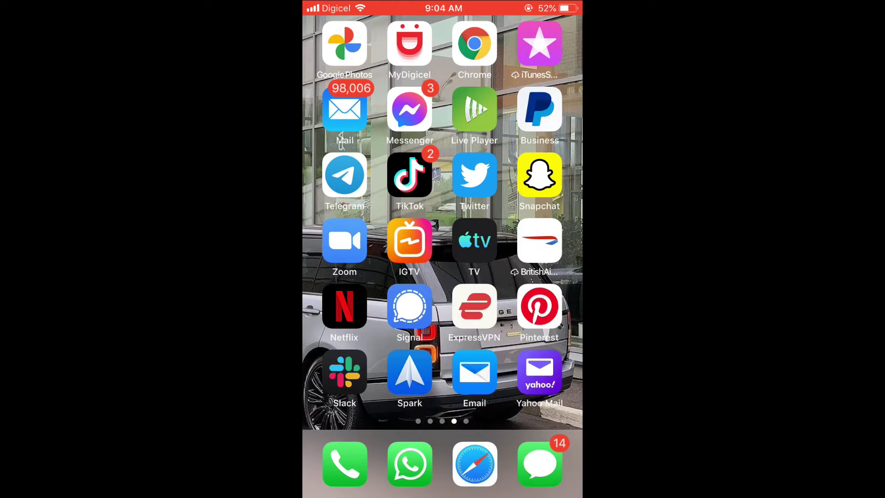
Launch Pinterest and go to your own profile page from the home feed.
click(539, 308)
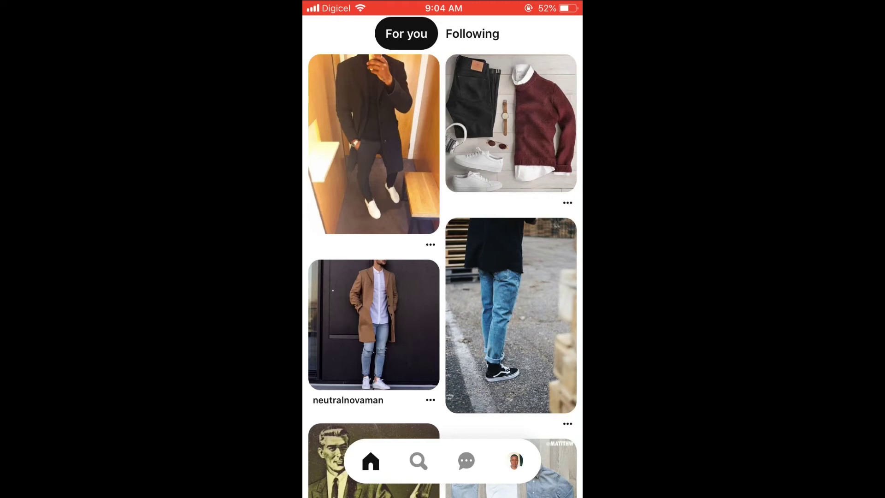
click(514, 462)
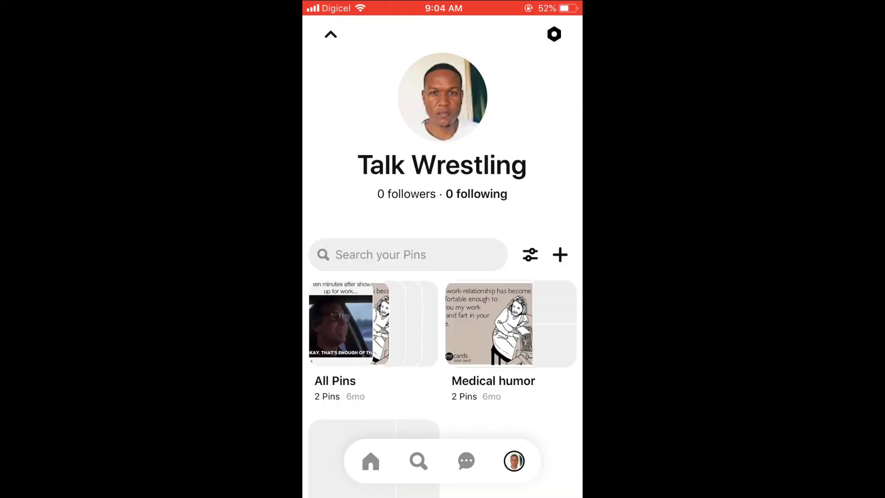
Reach Account settings from the profile's gear-icon Settings menu.
click(554, 34)
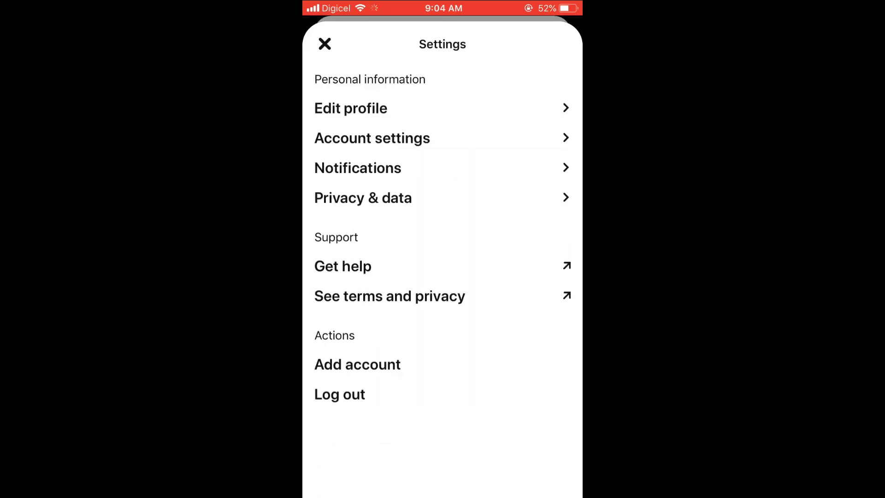
click(372, 138)
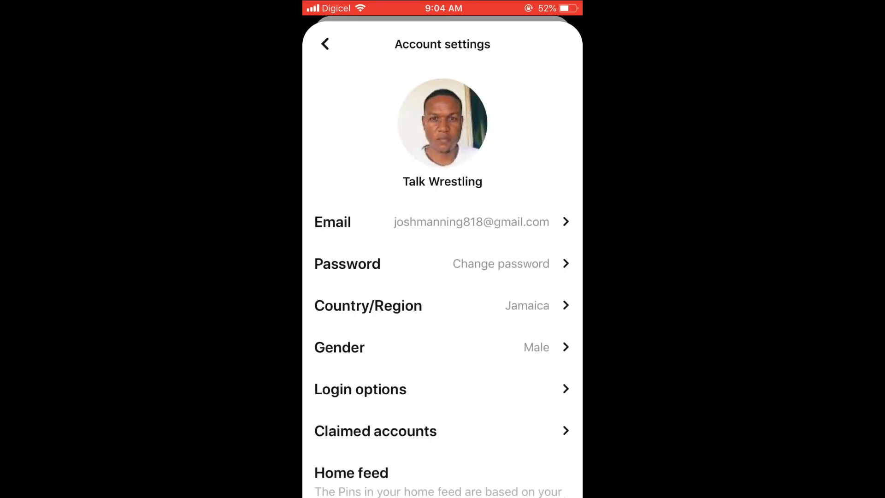
scroll(443, 276, down, 5)
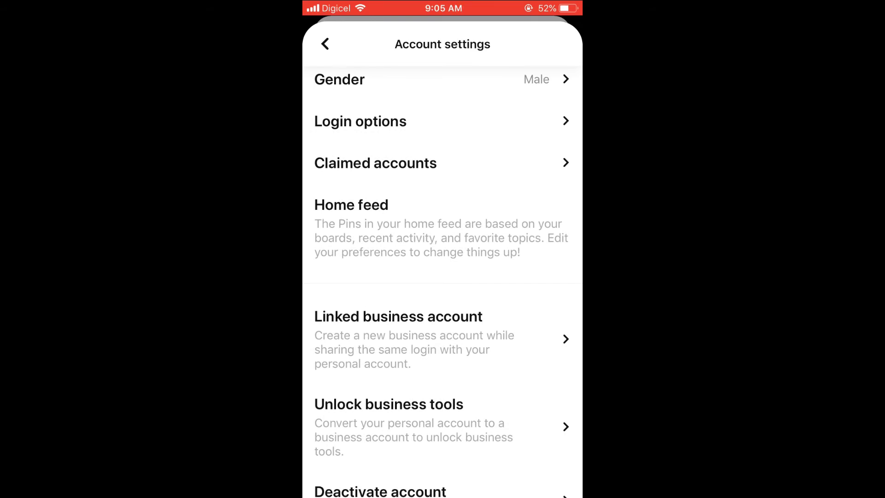
In Claimed accounts, switch the Instagram toggle on so its sign-in page loads.
click(376, 162)
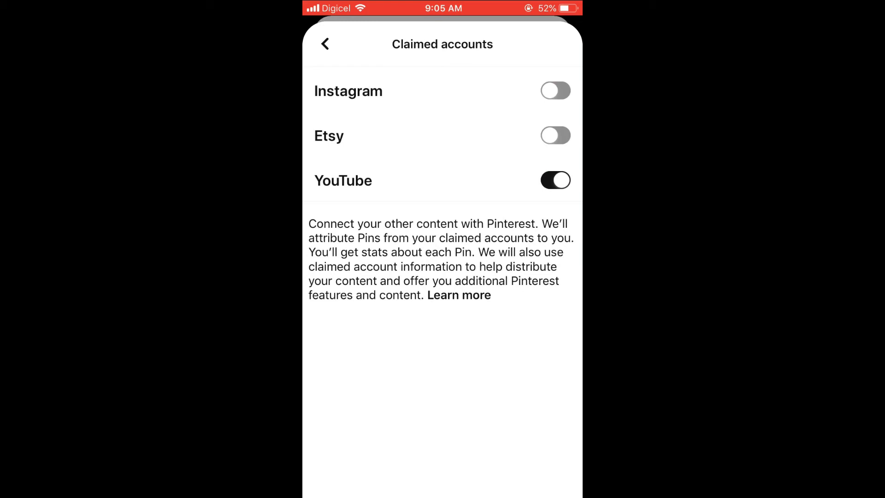
click(556, 90)
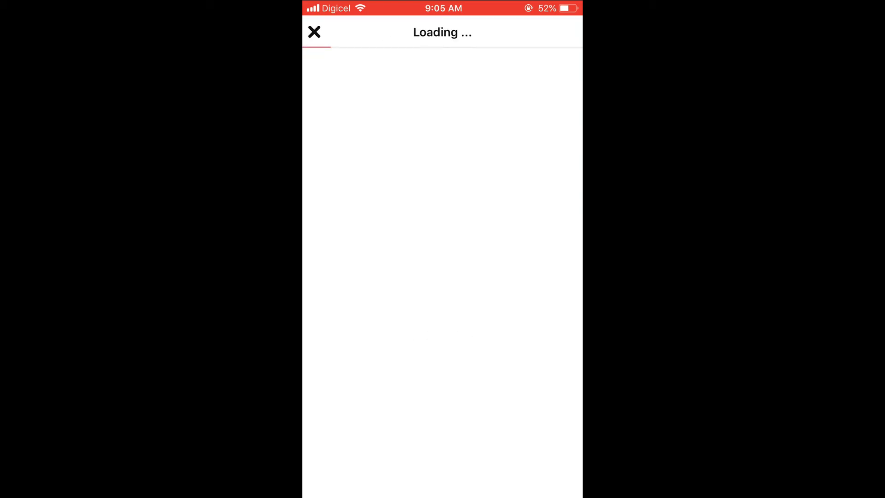